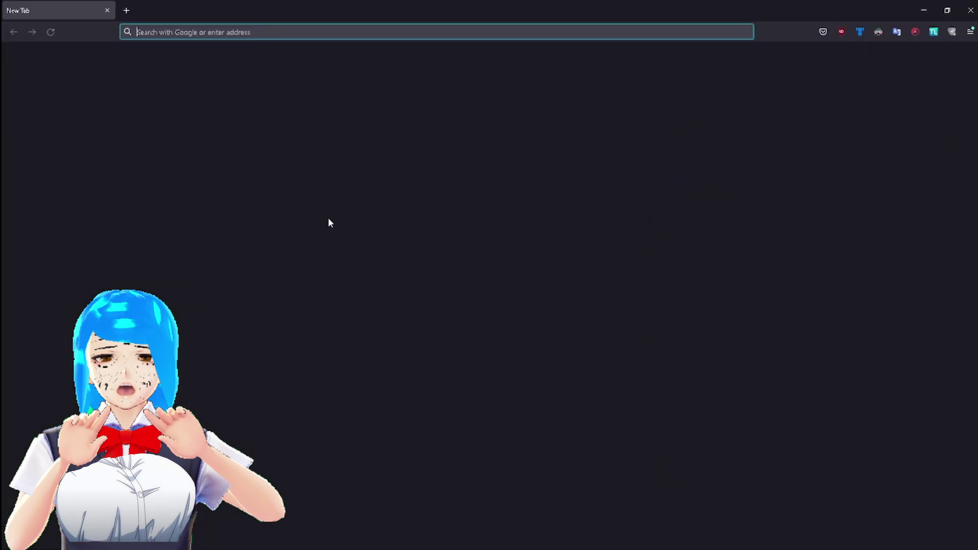
# Search the web for "yukari net connector" and open the Well-chan Bazaar introduction page.
pyautogui.write('yukar')
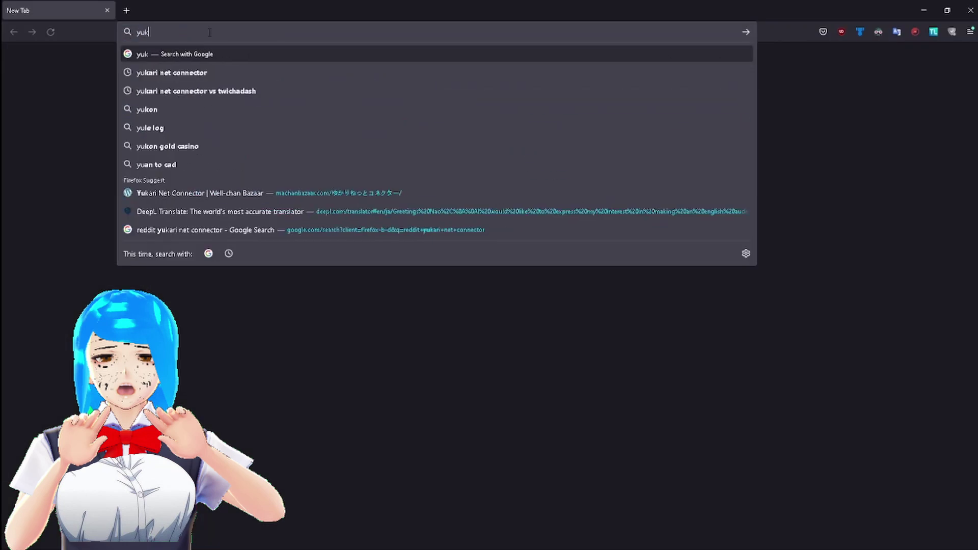
pyautogui.click(209, 70)
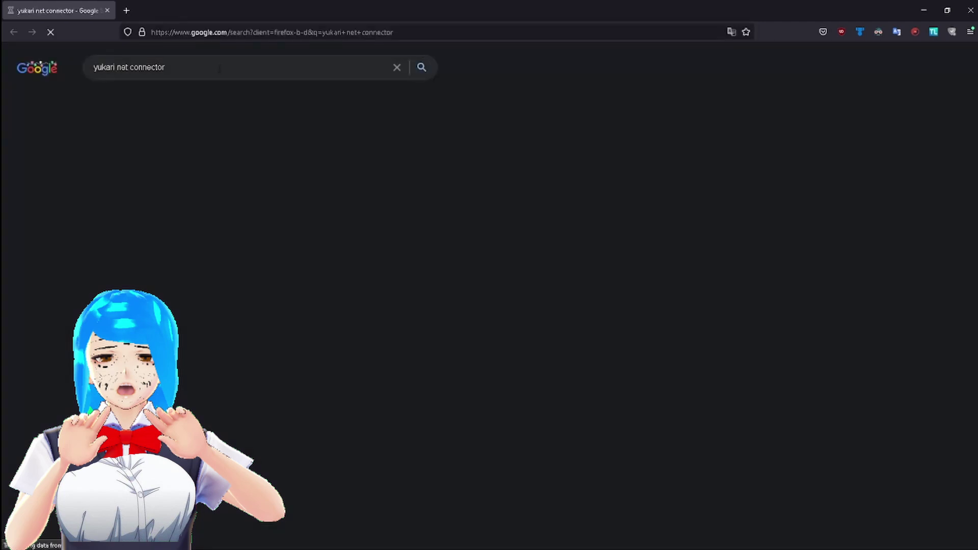
pyautogui.click(194, 155)
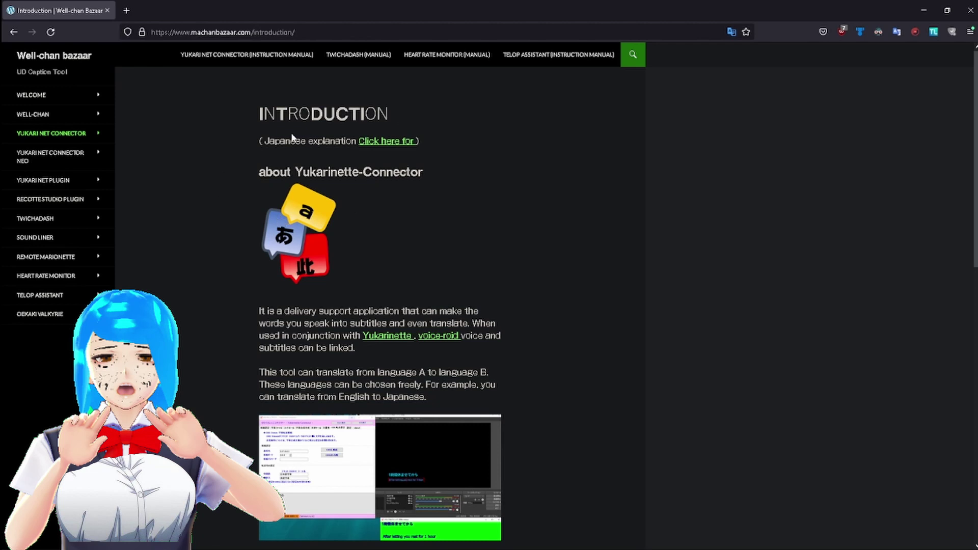
# Switch the introduction page between its original Japanese text and the English translation.
pyautogui.click(898, 32)
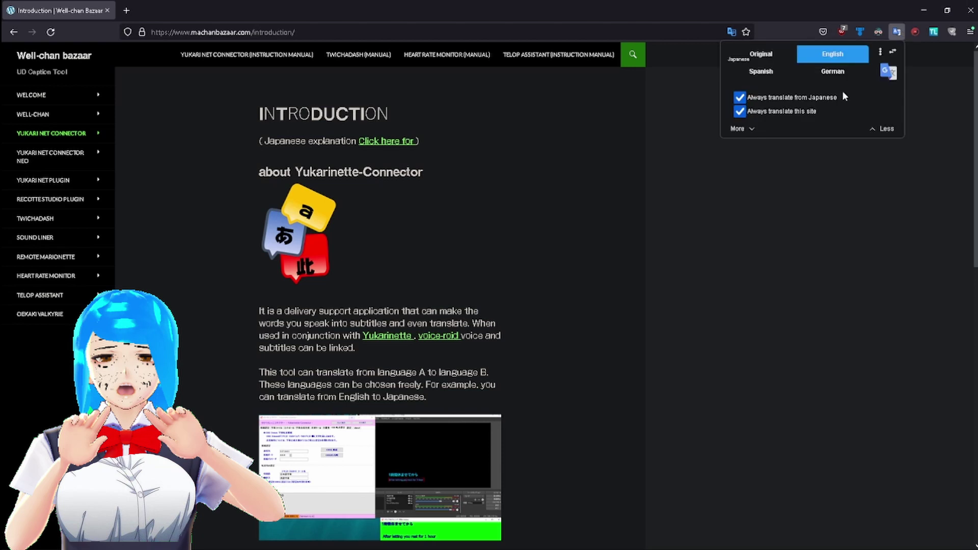
pyautogui.click(770, 59)
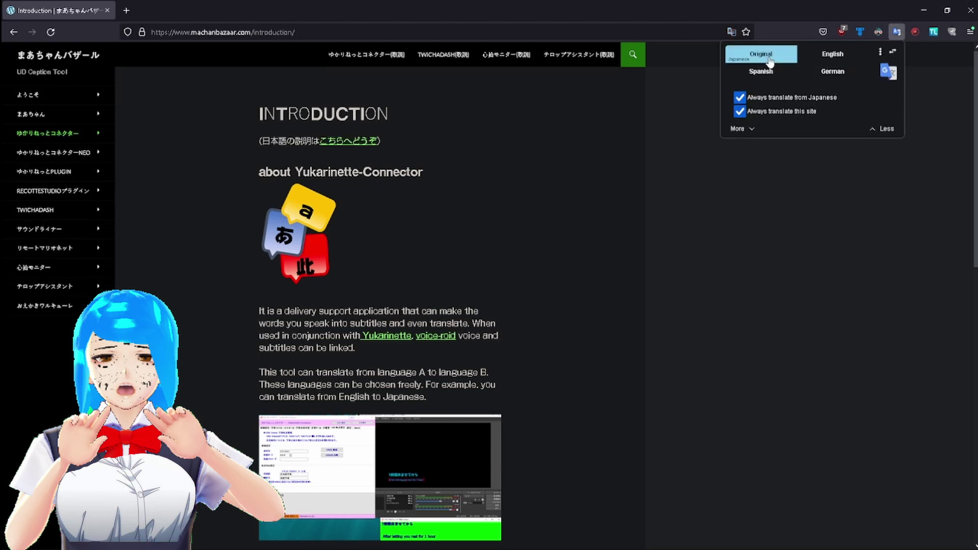
pyautogui.click(813, 59)
pyautogui.click(497, 233)
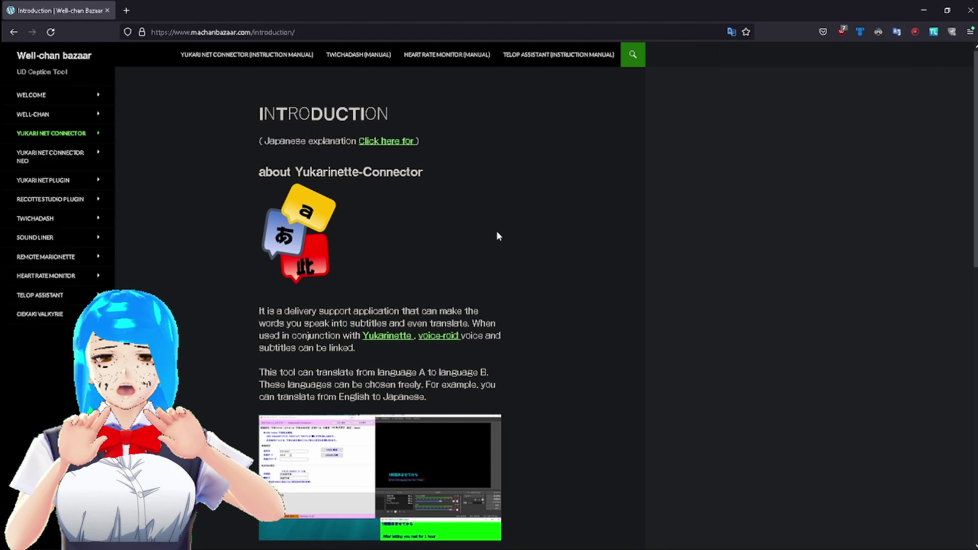
pyautogui.moveTo(38, 131)
pyautogui.click(896, 33)
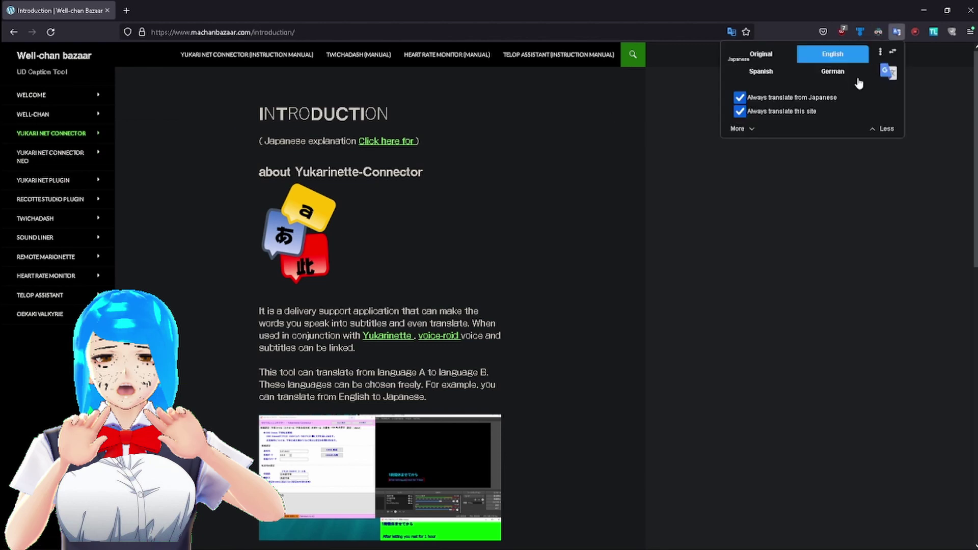
pyautogui.click(778, 57)
pyautogui.moveTo(83, 135)
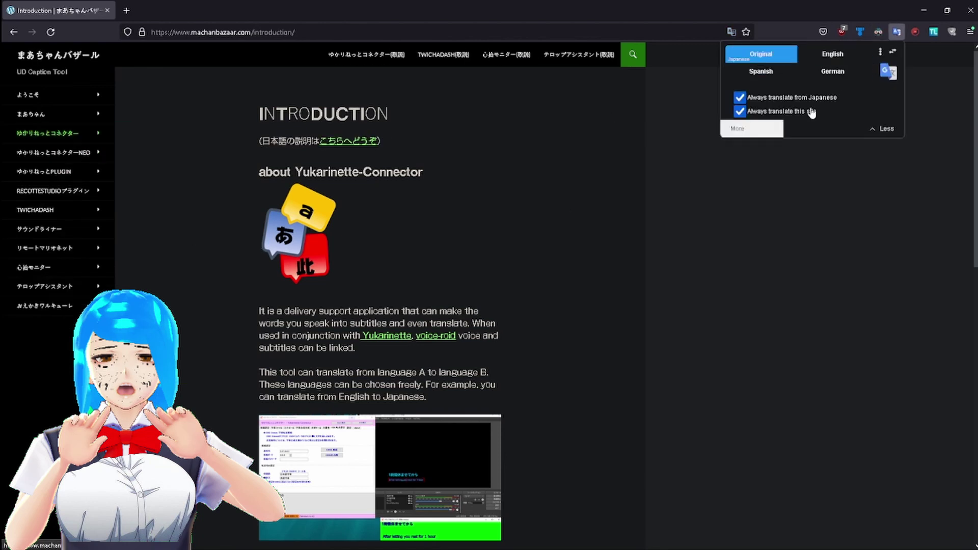
pyautogui.click(832, 54)
# Open the Yukari Net Connector download page, look over the stable and development versions, and return to the desktop.
pyautogui.click(152, 158)
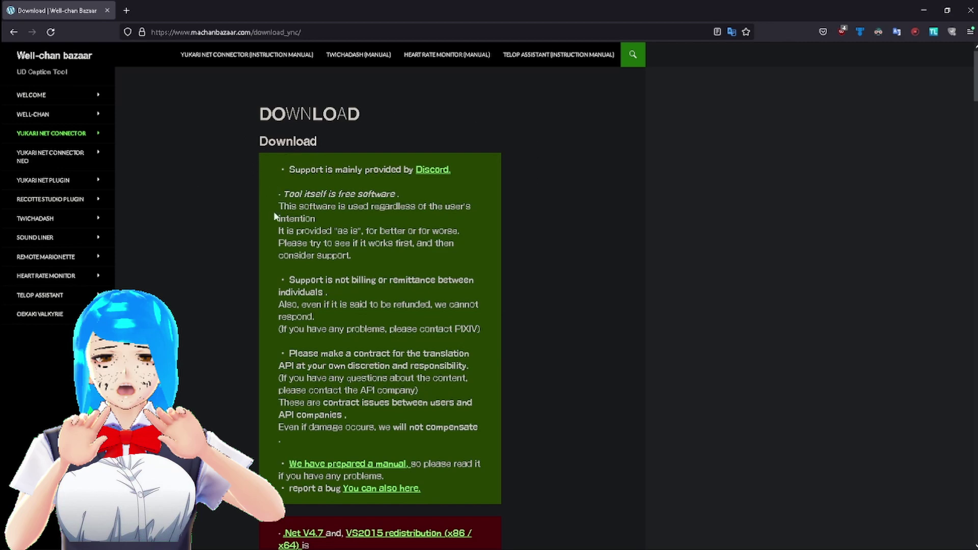
pyautogui.scroll(-7, 271, 229)
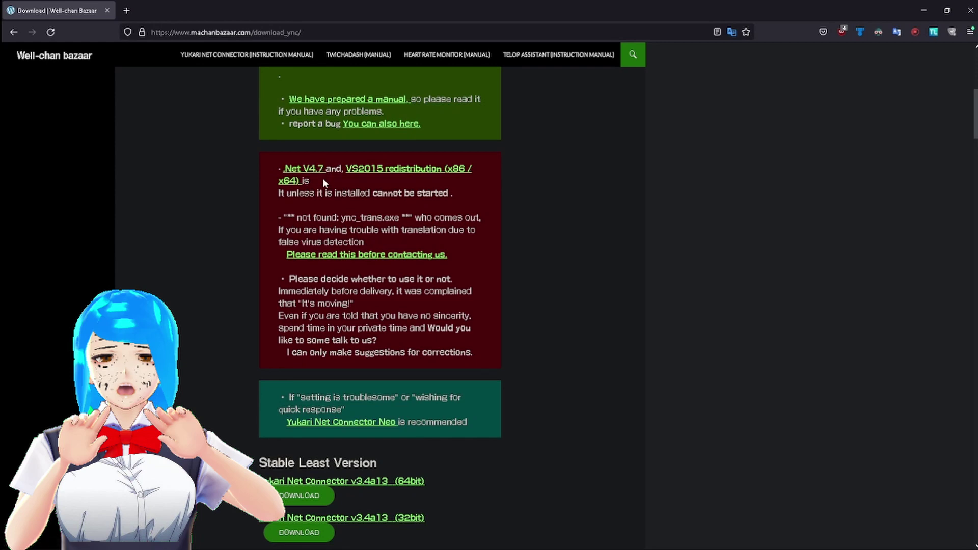
pyautogui.scroll(-5, 322, 180)
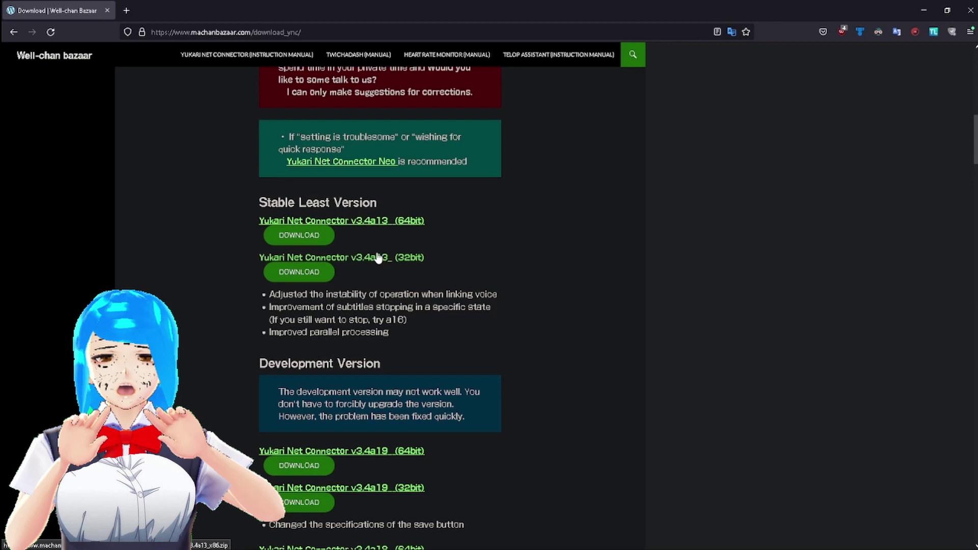
pyautogui.click(924, 10)
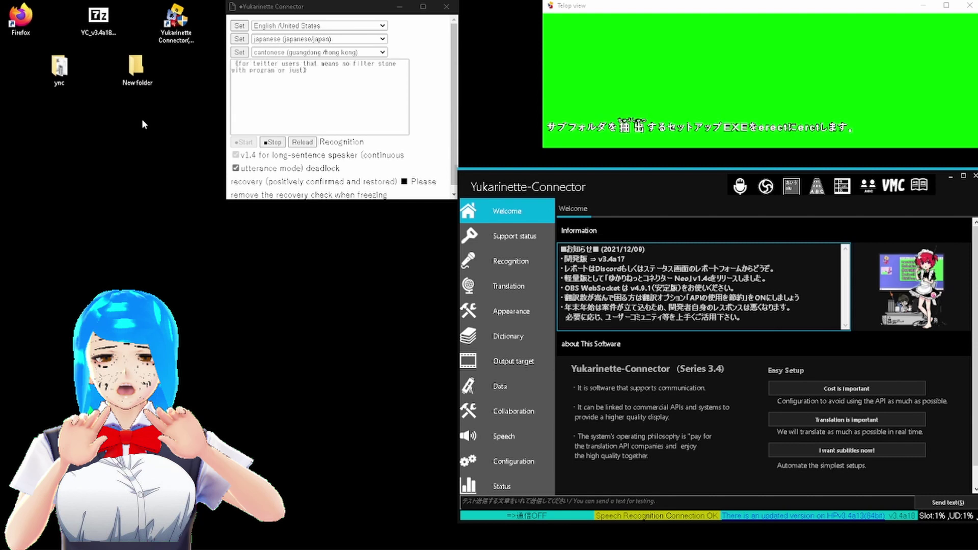
# Move YC_v3.4a18_(x64).exe from New folder to the desktop and back, and open the ync folder.
pyautogui.doubleClick(137, 68)
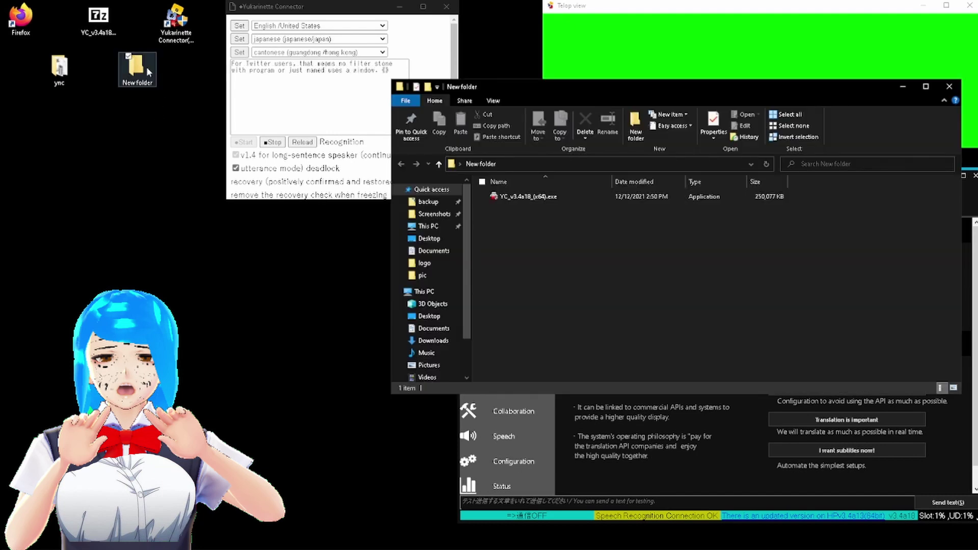
pyautogui.click(530, 198)
pyautogui.moveTo(529, 198); pyautogui.dragTo(141, 223)
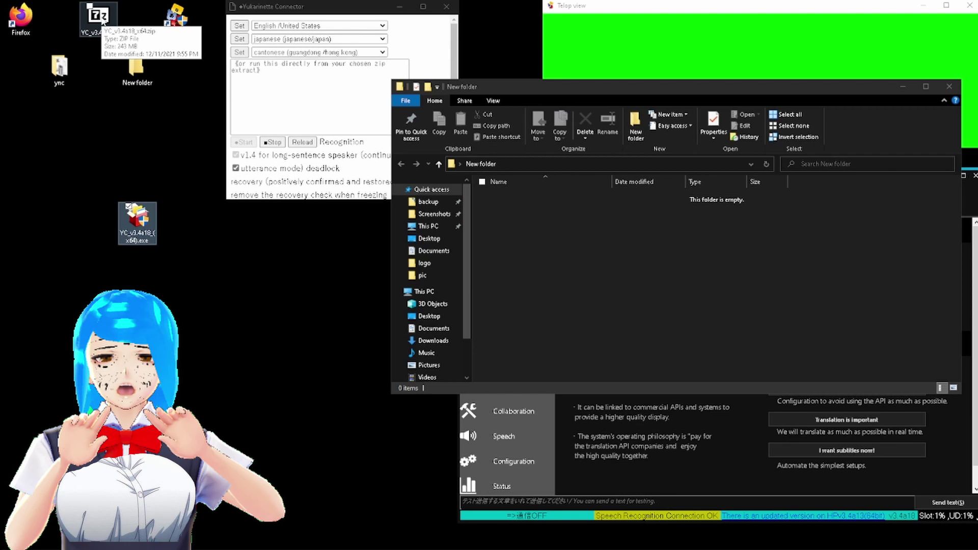
pyautogui.moveTo(138, 224); pyautogui.dragTo(527, 197)
pyautogui.click(949, 86)
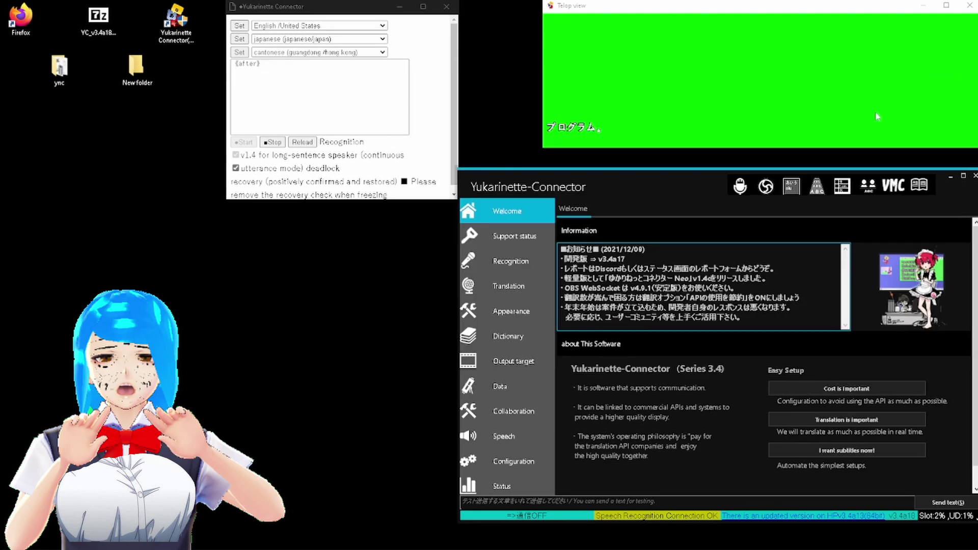
pyautogui.doubleClick(60, 69)
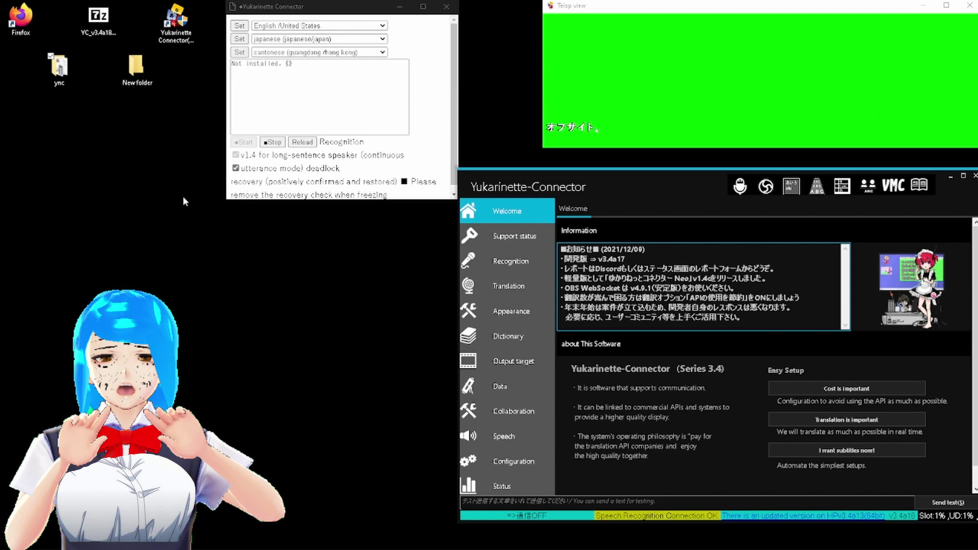
# In Yukarinette-Connector, examine the voice input methods and the native language setting for speech recognition.
pyautogui.click(510, 260)
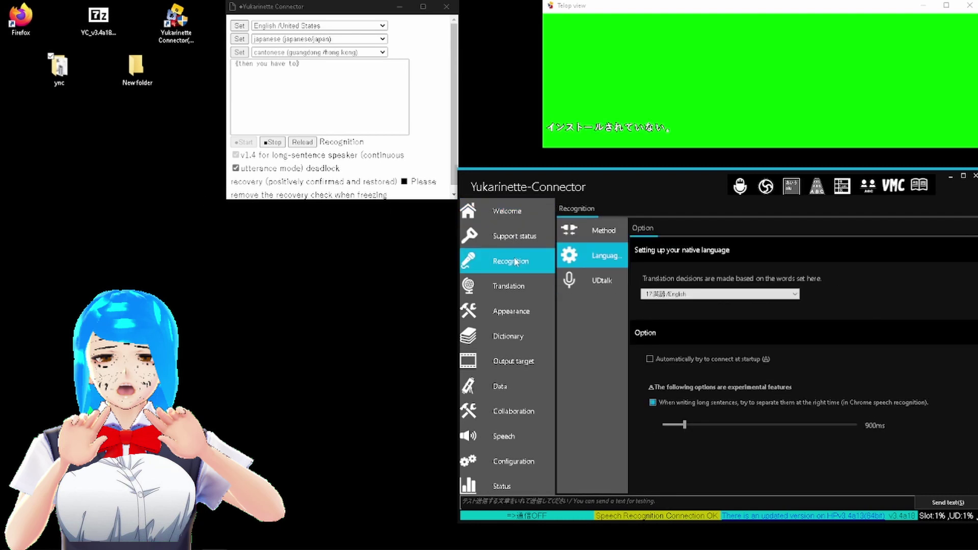
pyautogui.click(579, 240)
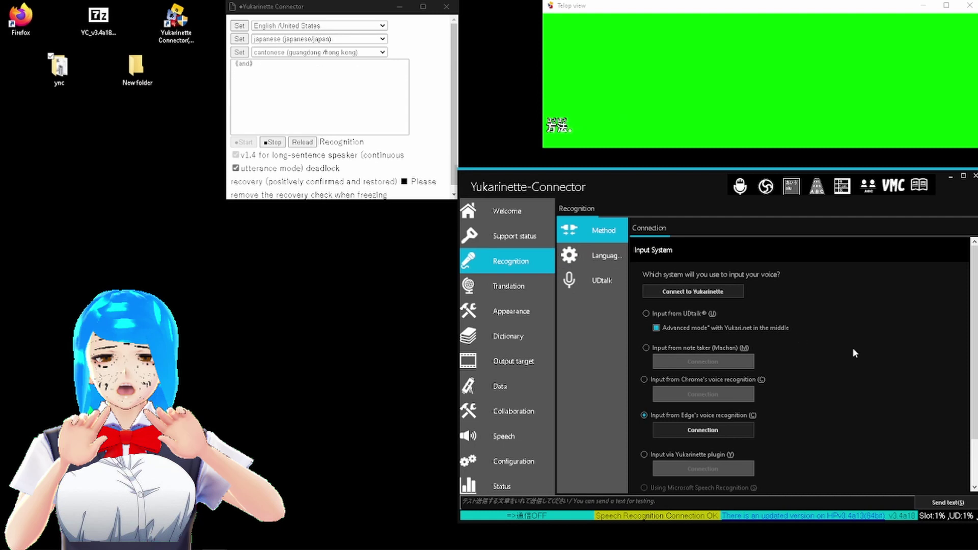
pyautogui.scroll(-1, 706, 378)
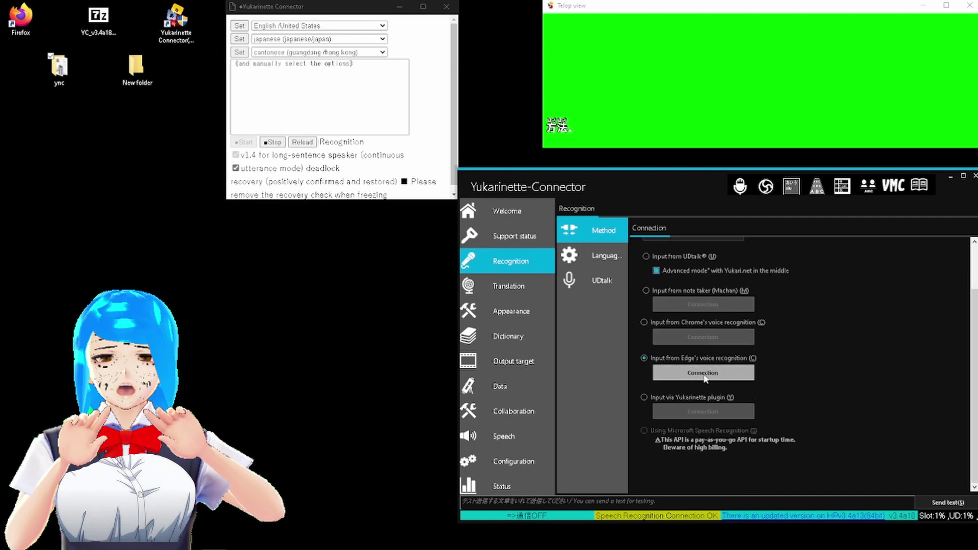
pyautogui.scroll(1, 815, 346)
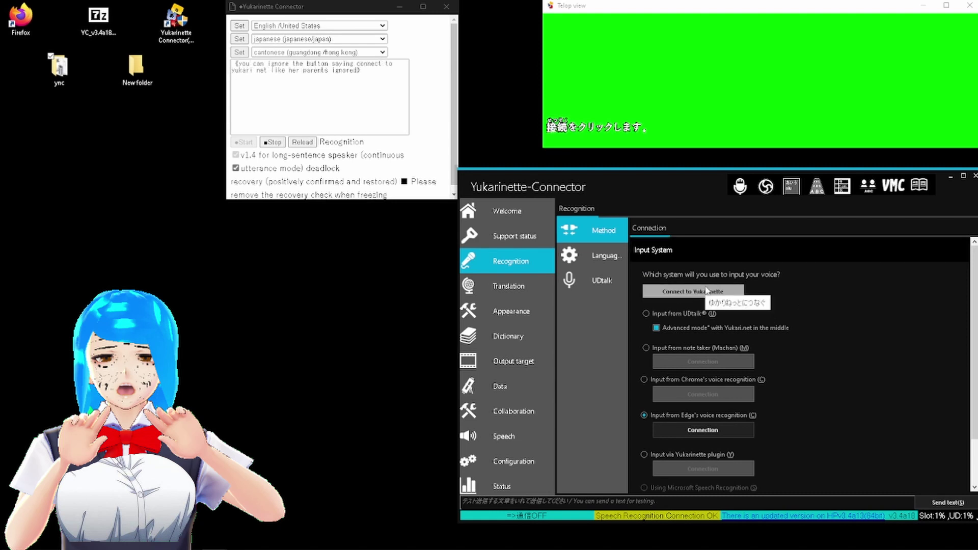
pyautogui.click(592, 266)
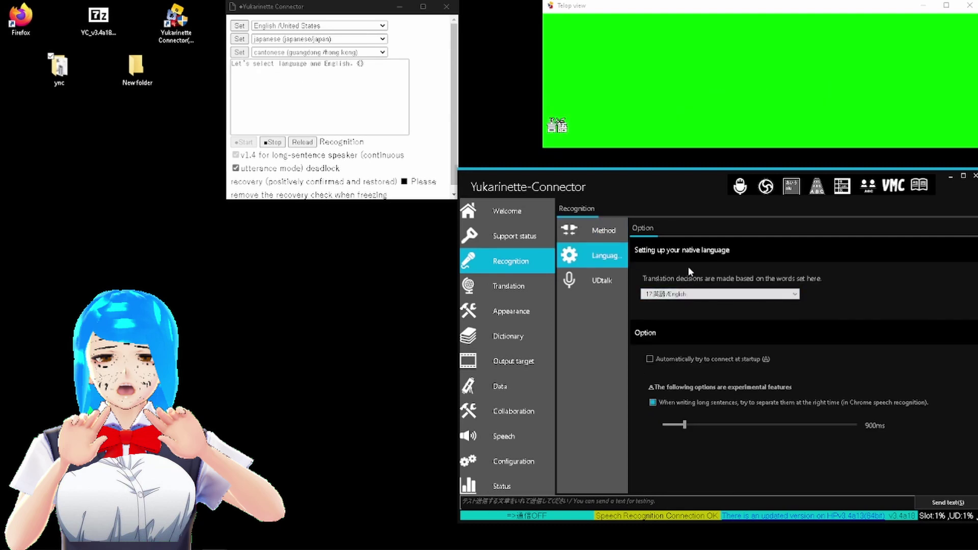
# Examine the language choices for Translation 1 and for the list view's destination language.
pyautogui.click(514, 291)
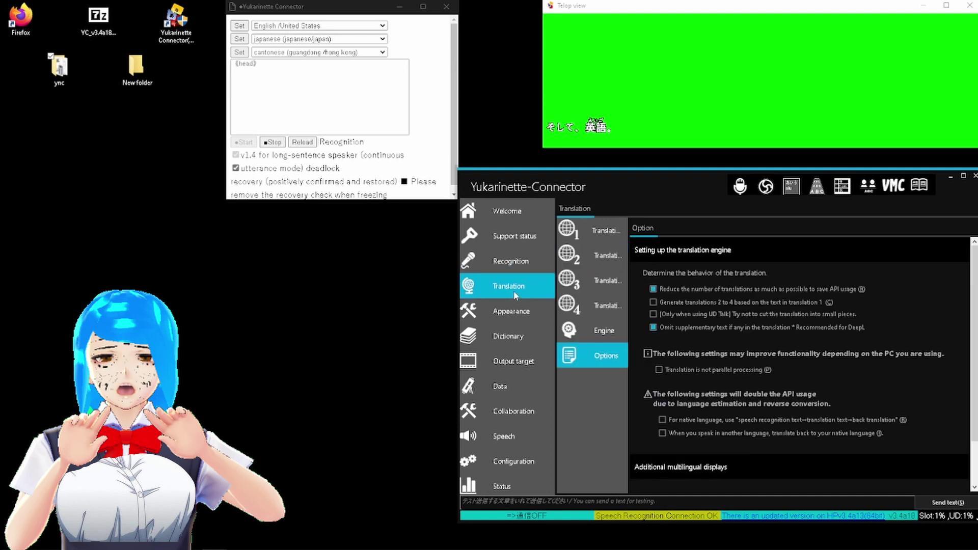
pyautogui.click(596, 238)
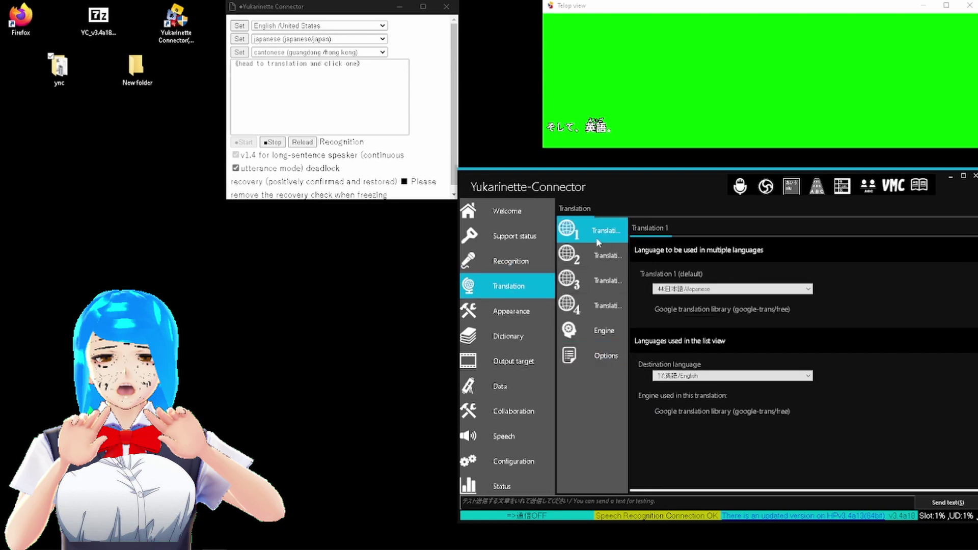
pyautogui.click(688, 290)
pyautogui.click(686, 298)
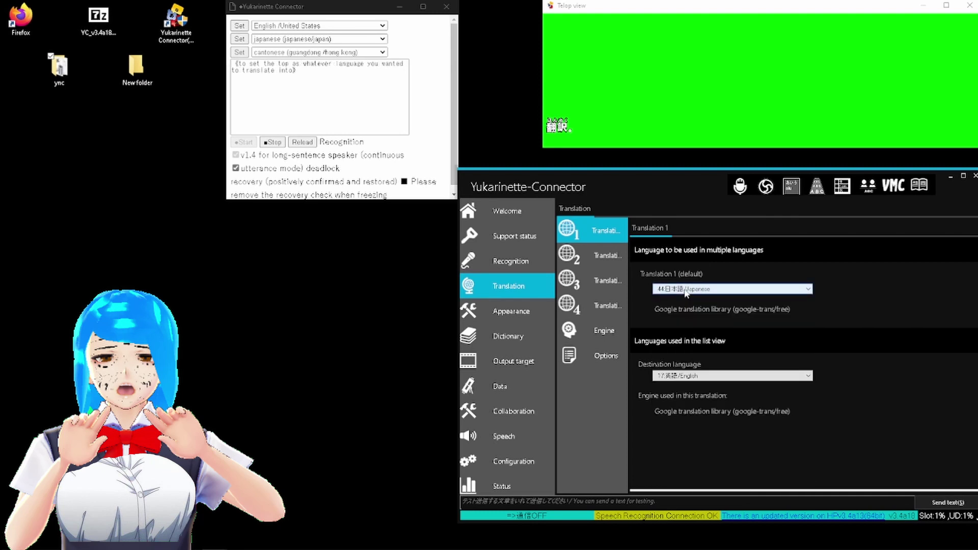
pyautogui.click(689, 377)
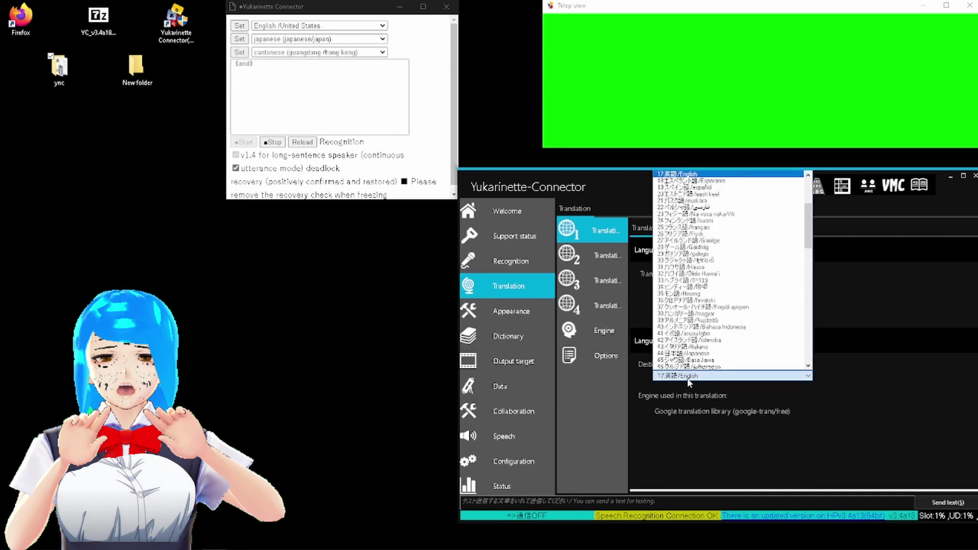
pyautogui.click(688, 380)
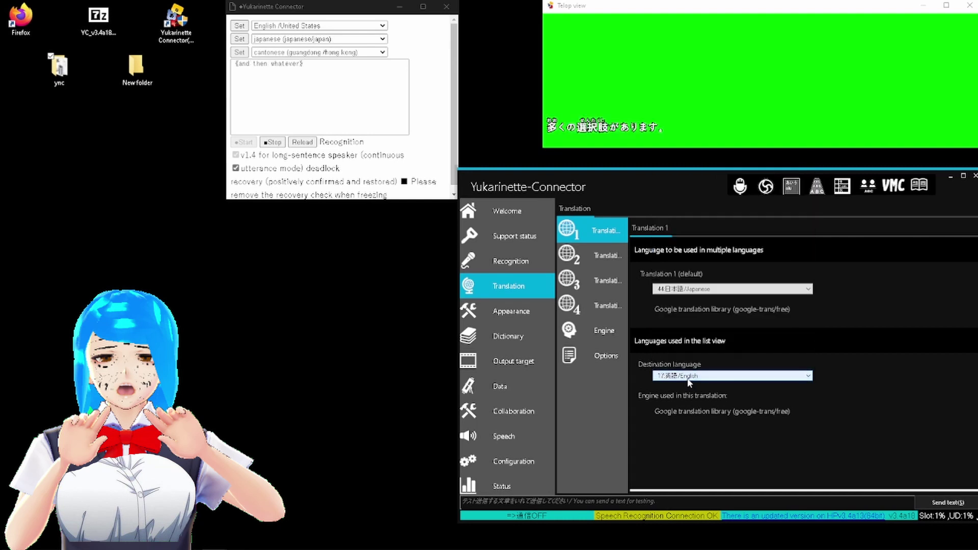
# Examine the choices for the first translation engine and the options that control translation behaviour.
pyautogui.click(594, 332)
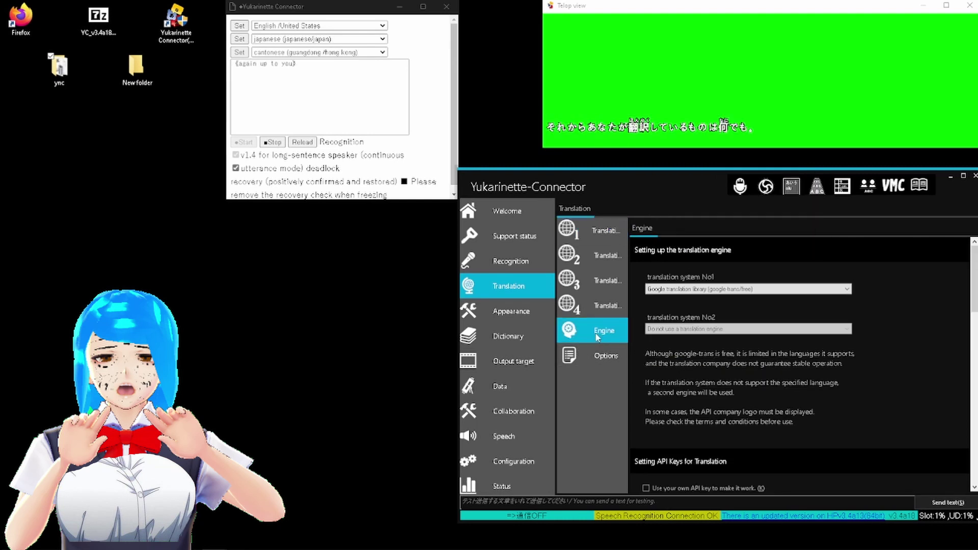
pyautogui.click(694, 289)
pyautogui.click(697, 290)
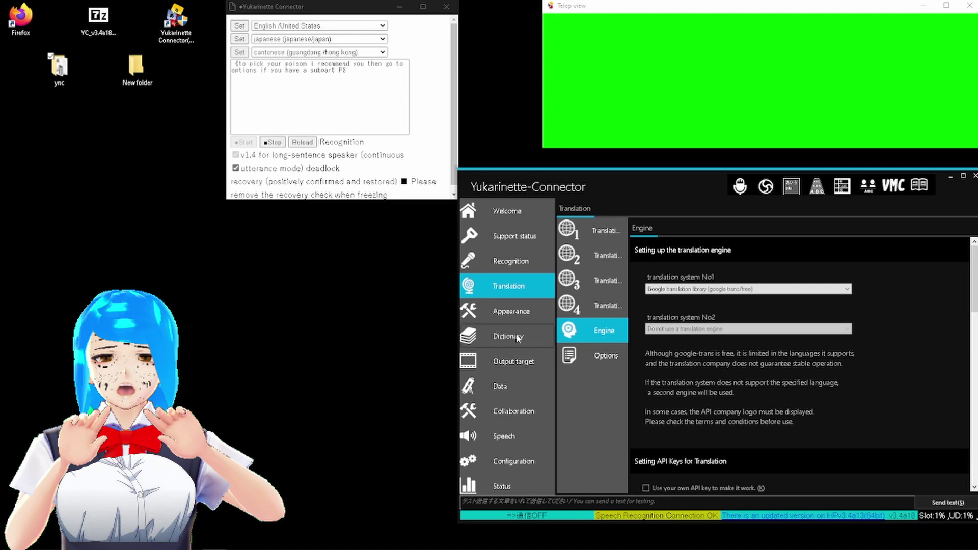
pyautogui.click(599, 355)
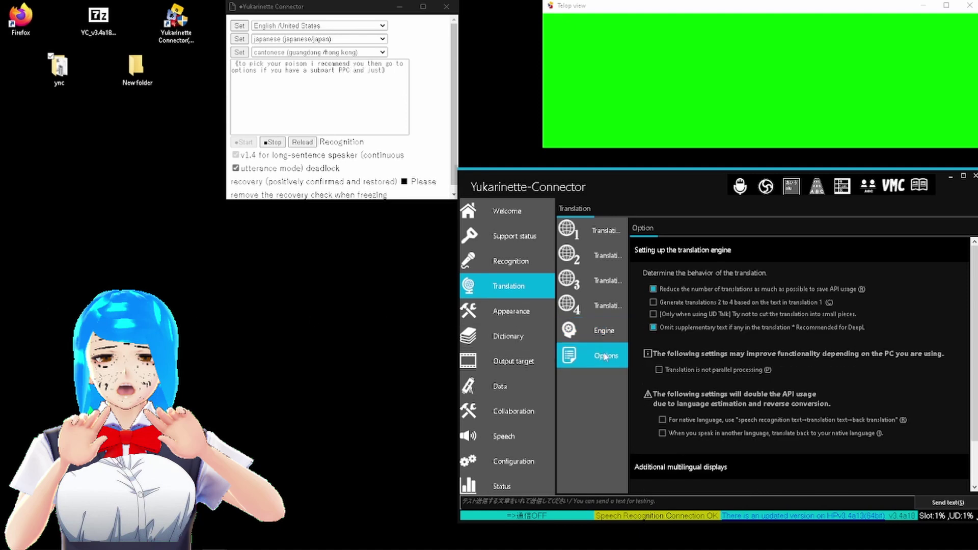
pyautogui.scroll(-1, 690, 337)
# In the Telop appearance settings, set the text alignment to Left and the speaker name to Do not display.
pyautogui.click(519, 316)
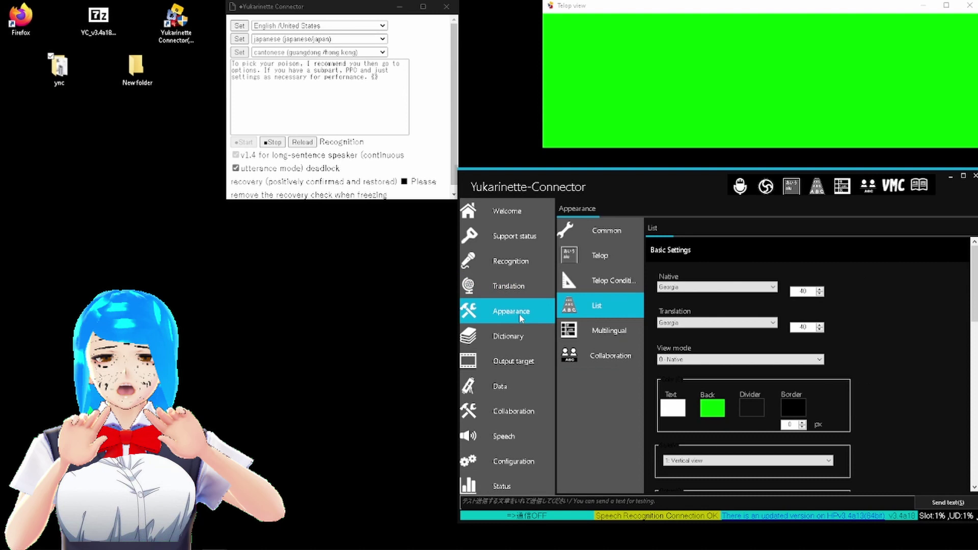
pyautogui.click(601, 263)
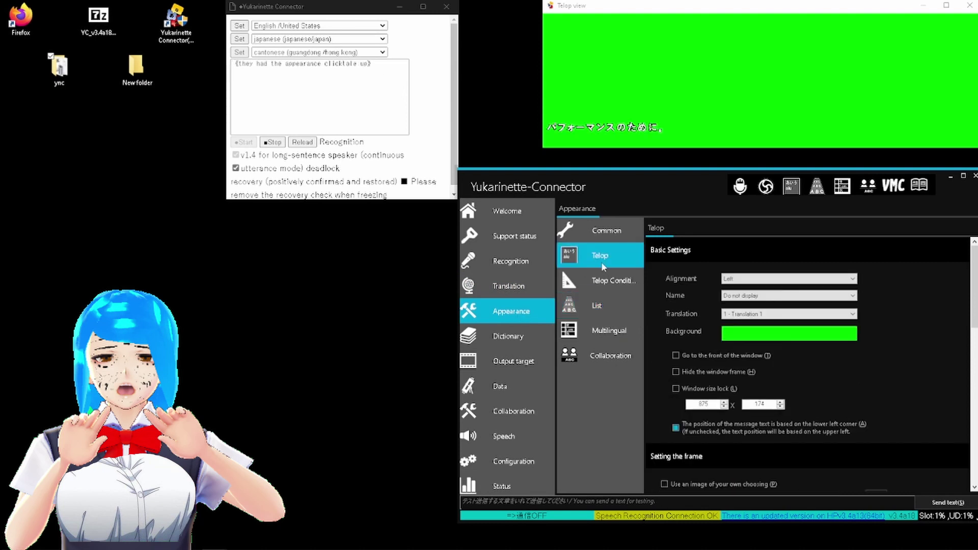
pyautogui.click(791, 278)
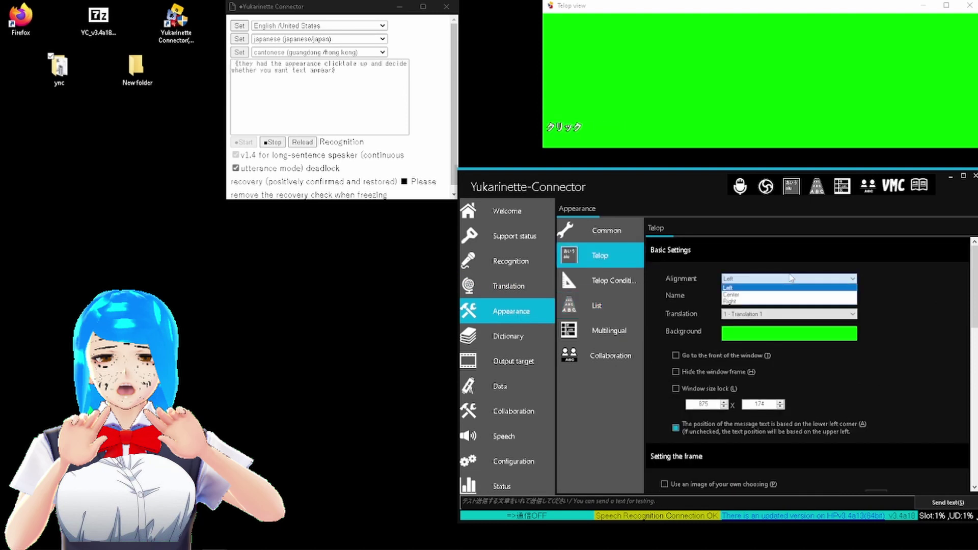
pyautogui.click(789, 288)
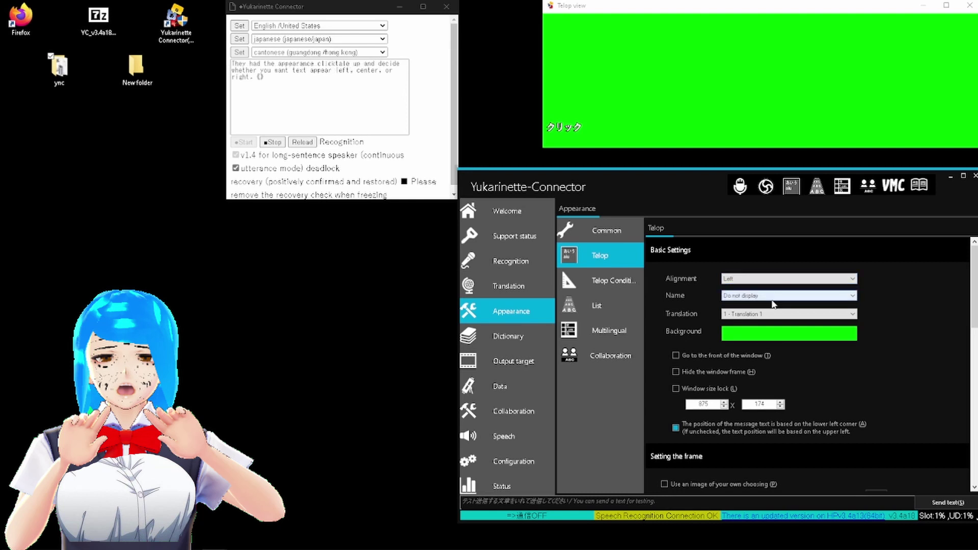
pyautogui.click(775, 296)
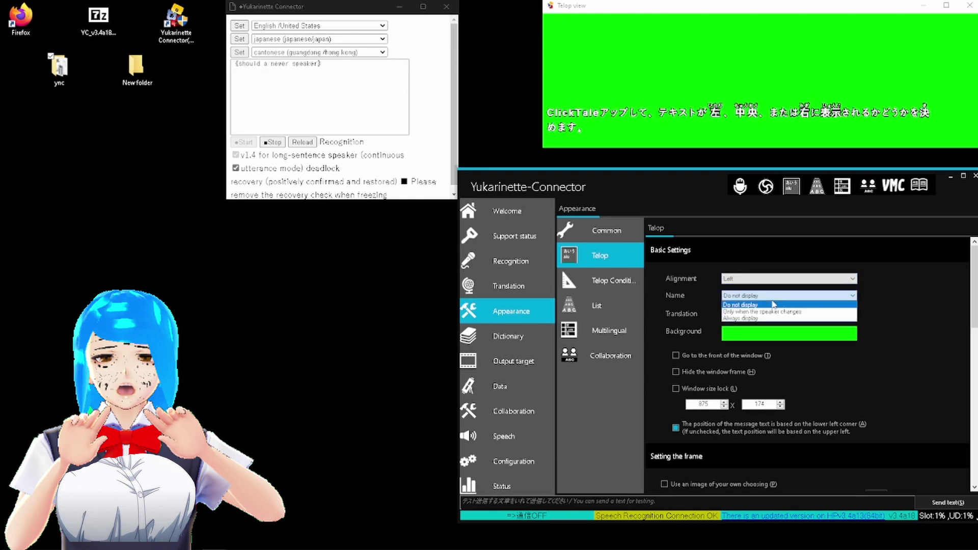
pyautogui.click(773, 305)
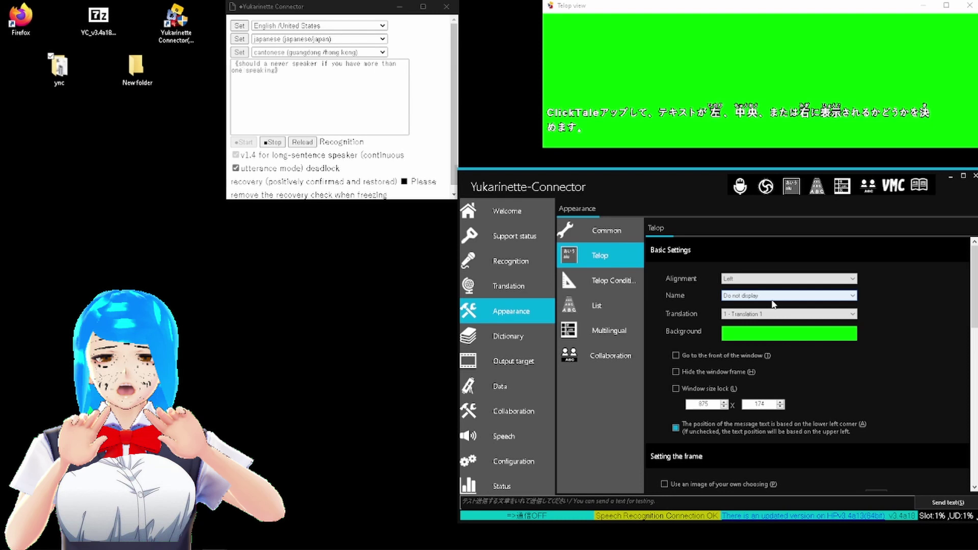
# Examine the choices for which translation the Telop view displays, keeping 1 - Translation 1.
pyautogui.click(769, 314)
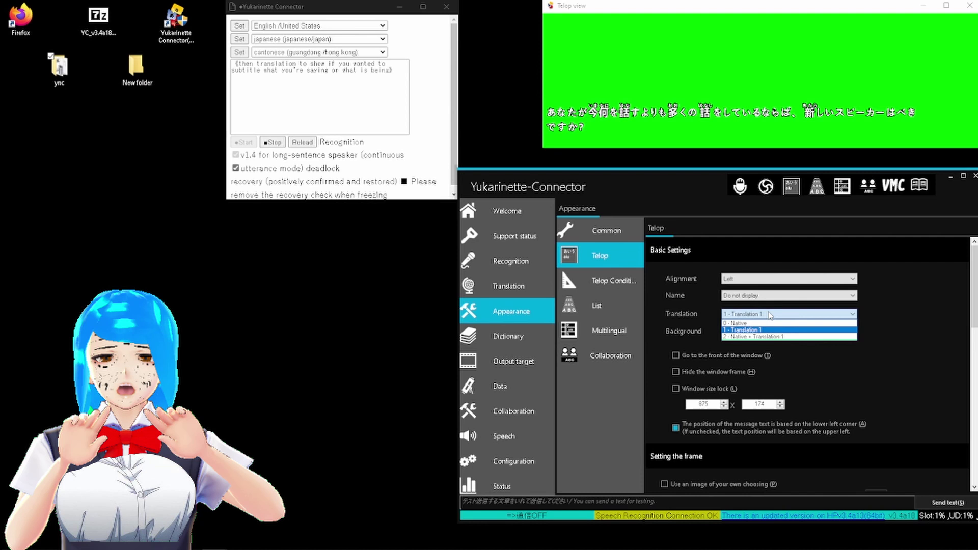
pyautogui.click(771, 316)
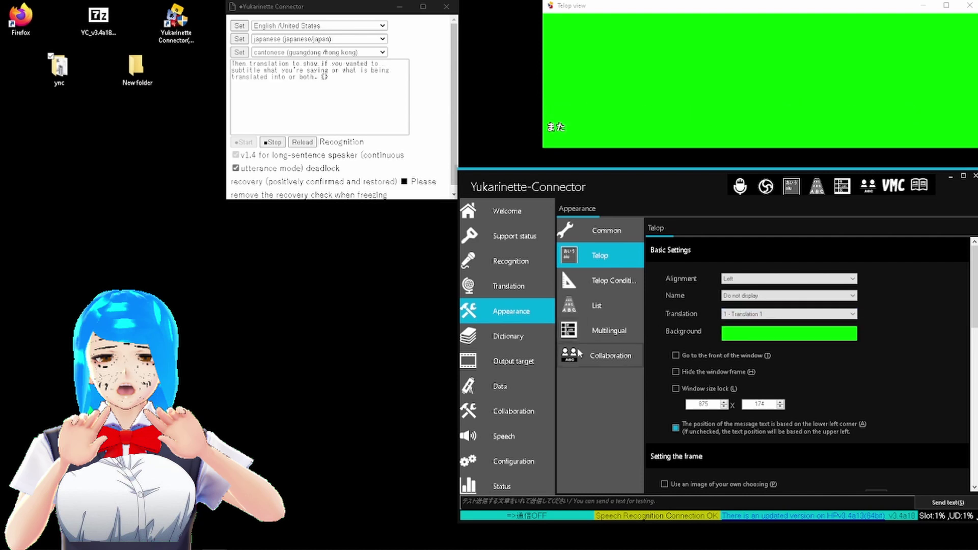
# Save the current settings to the Yukarinette-Connector configuration file.
pyautogui.scroll(-1, 513, 379)
pyautogui.click(527, 431)
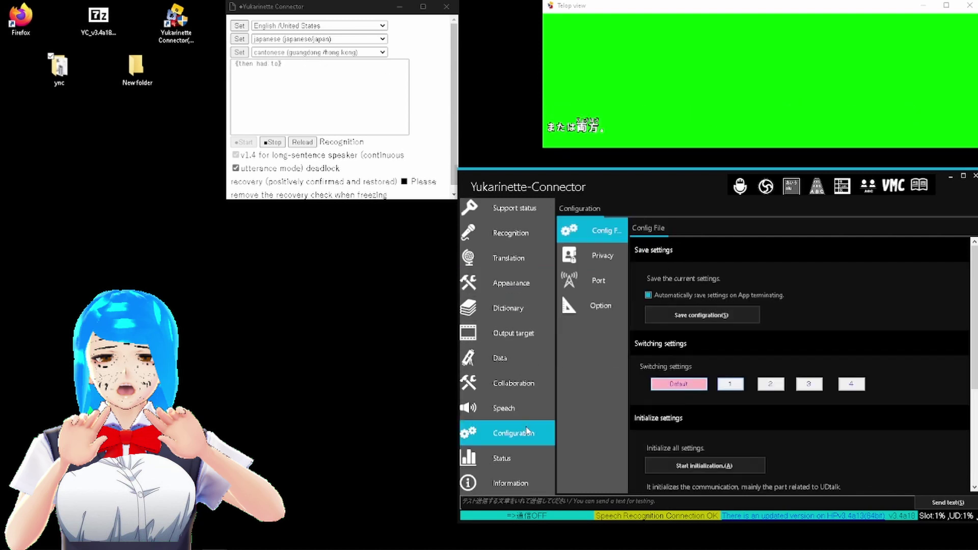
pyautogui.click(684, 316)
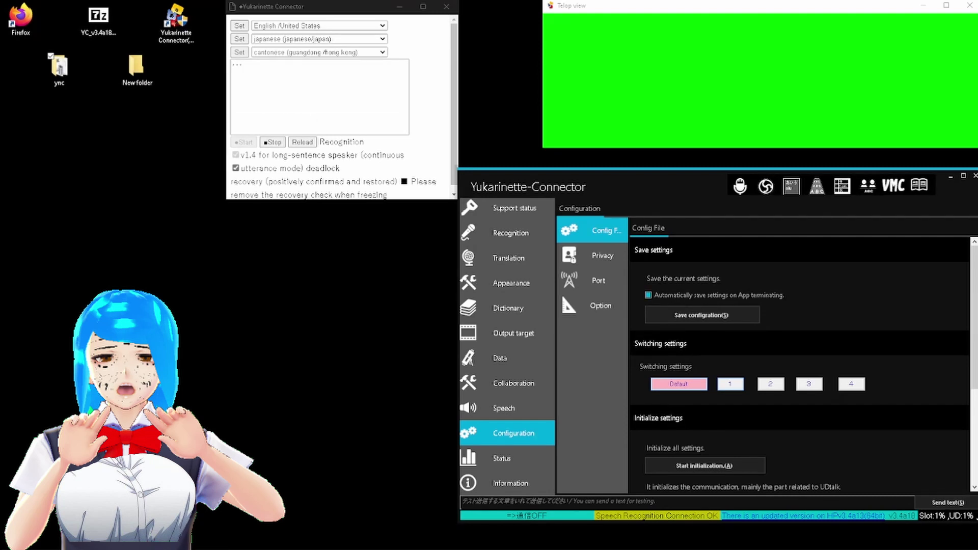
# Check the system operation status of the connector's functions, such as translation, WebSocket and Chrome Voice Recognition.
pyautogui.click(507, 461)
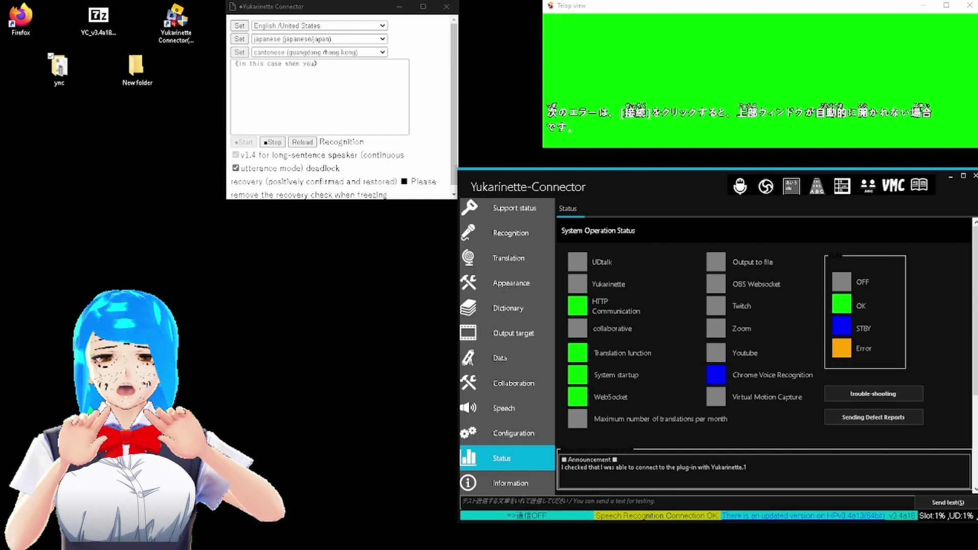
pyautogui.scroll(1, 507, 257)
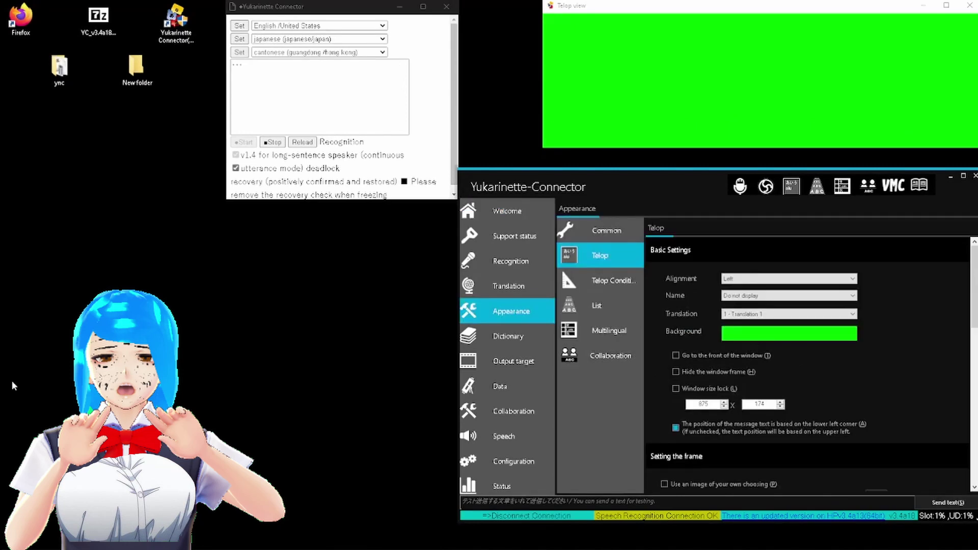
# View the error screenshot Untitled.jpg stored in New folder on the desktop, and close the image and the folder.
pyautogui.doubleClick(135, 65)
pyautogui.doubleClick(507, 213)
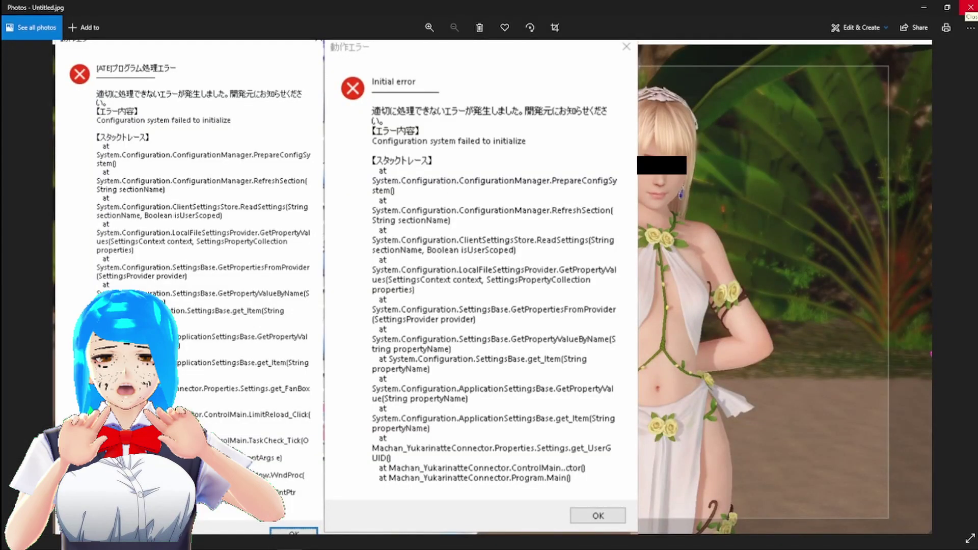
pyautogui.click(971, 7)
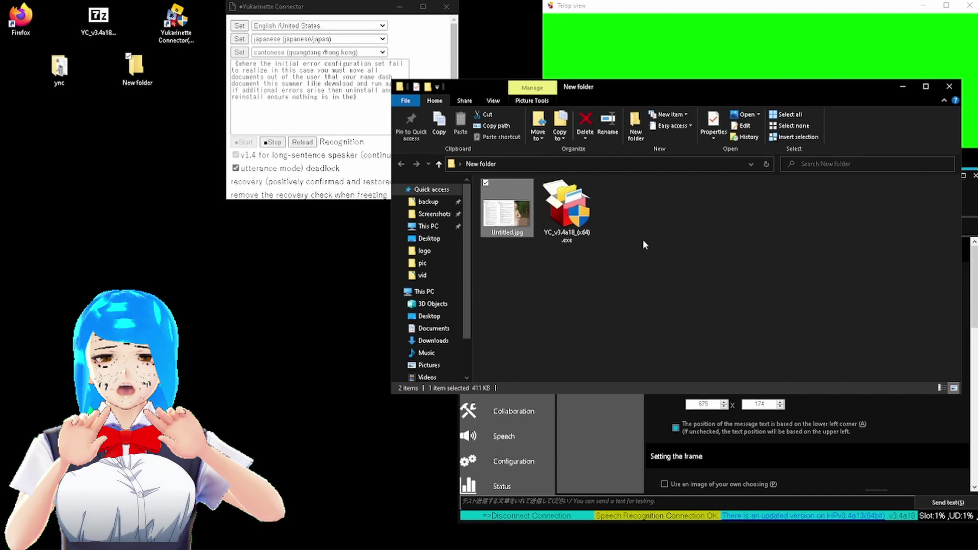
pyautogui.click(949, 86)
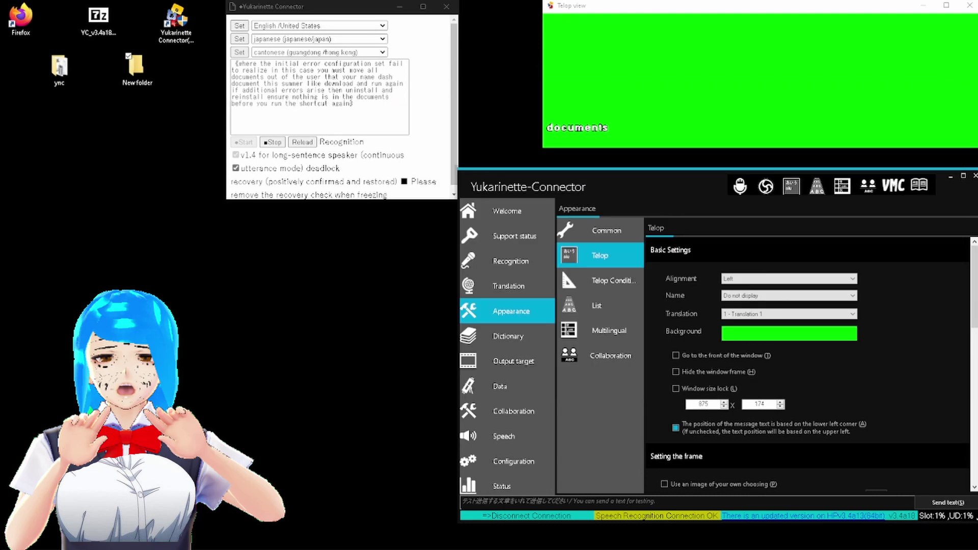